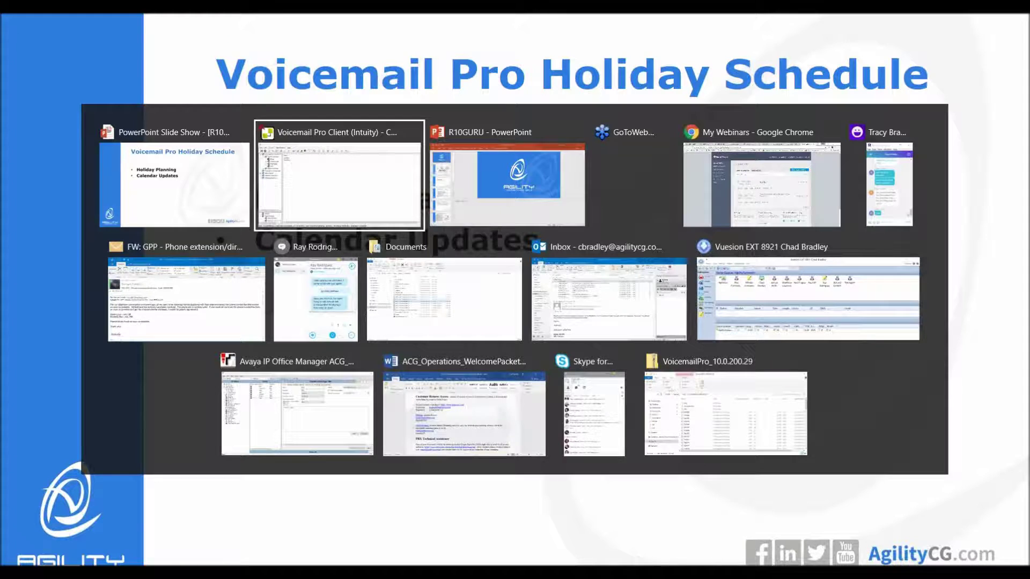
# Step: Switch from the PowerPoint holiday-schedule slide show to the Voicemail Pro Client window
pyautogui.press('alt')
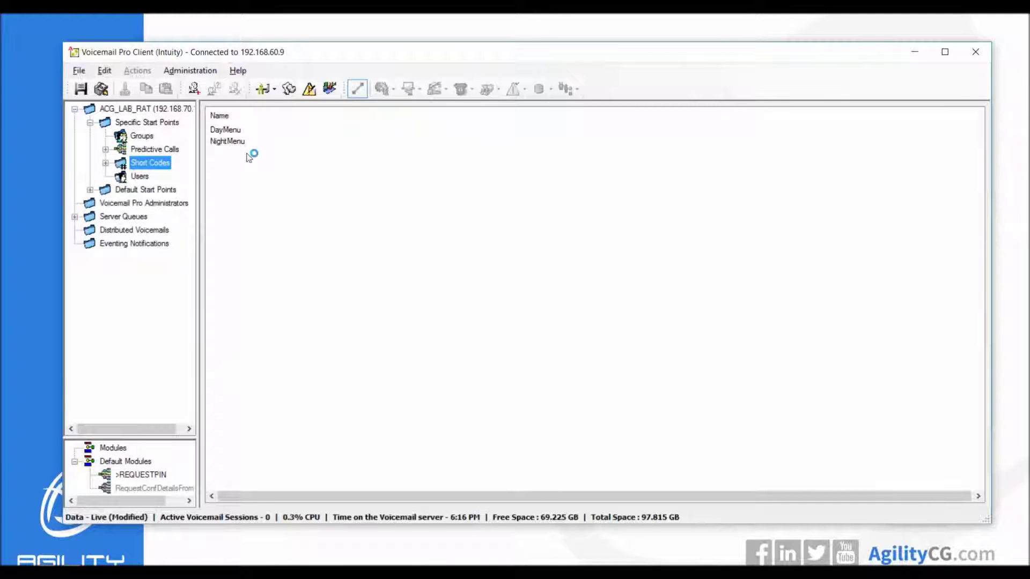
# Step: Expand Short Codes, show the DayMenu call flow and open its Holiday Check properties
pyautogui.click(106, 163)
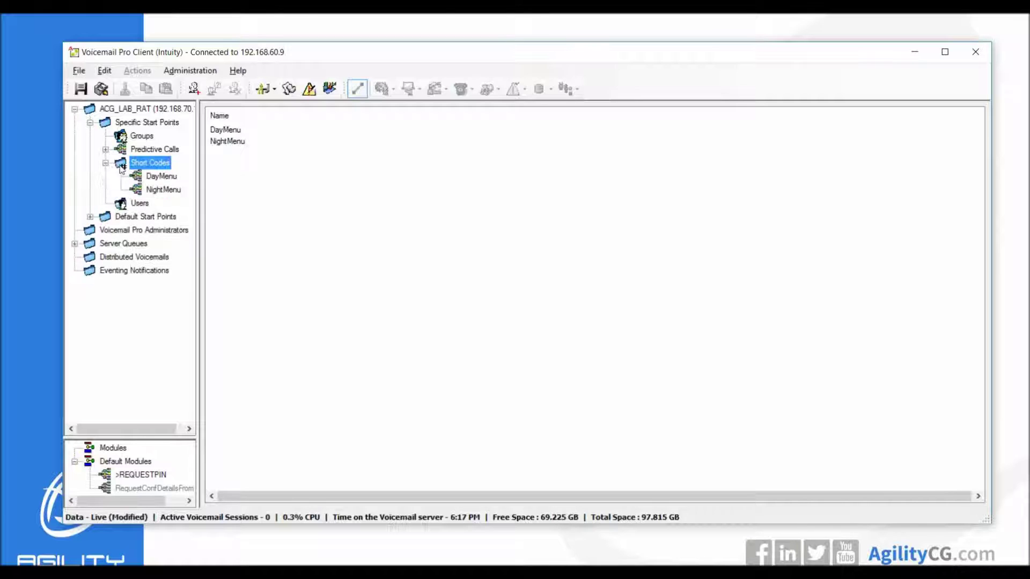
pyautogui.click(163, 176)
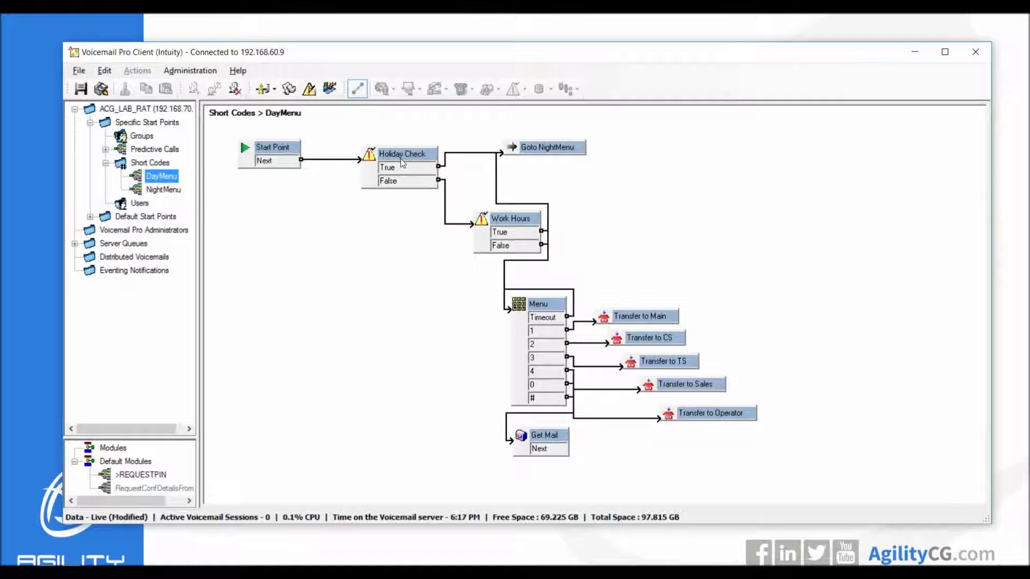
pyautogui.doubleClick(401, 156)
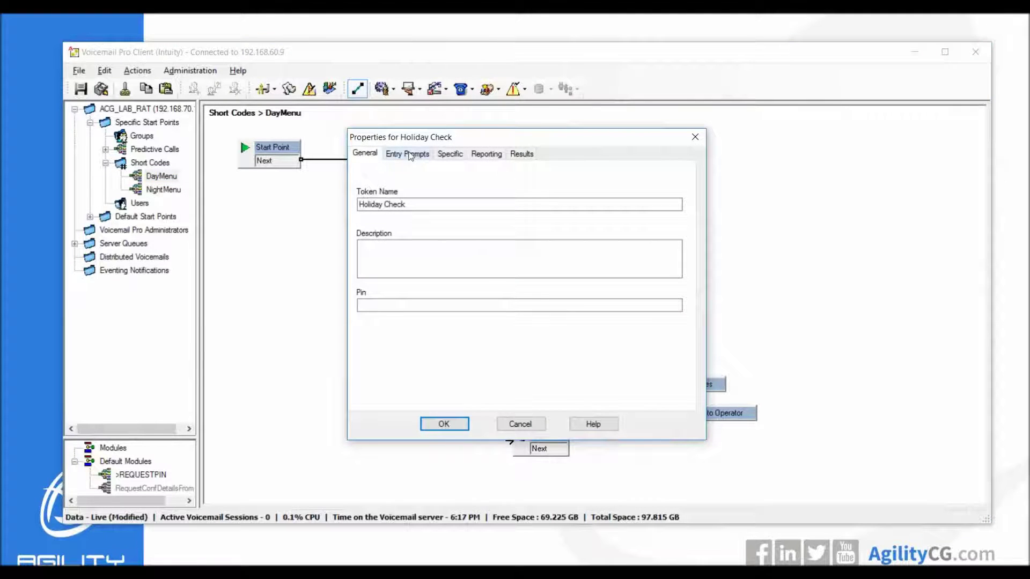
pyautogui.click(454, 155)
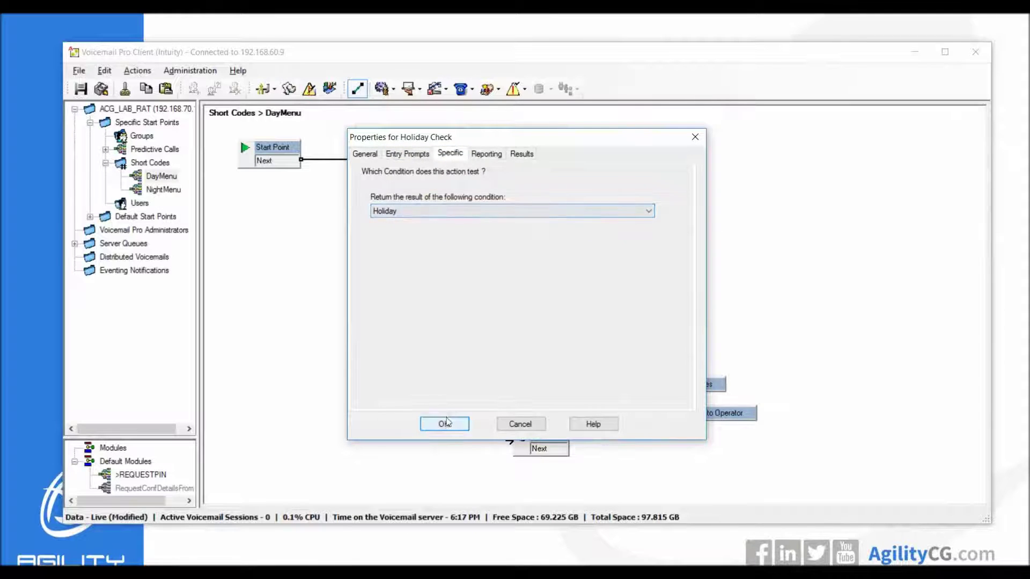
pyautogui.click(449, 426)
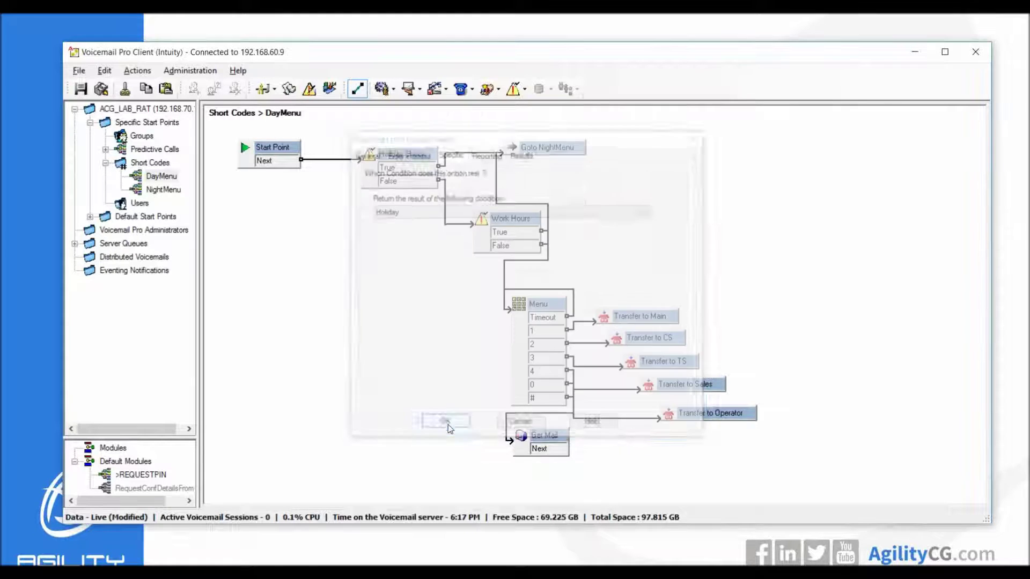
pyautogui.click(310, 90)
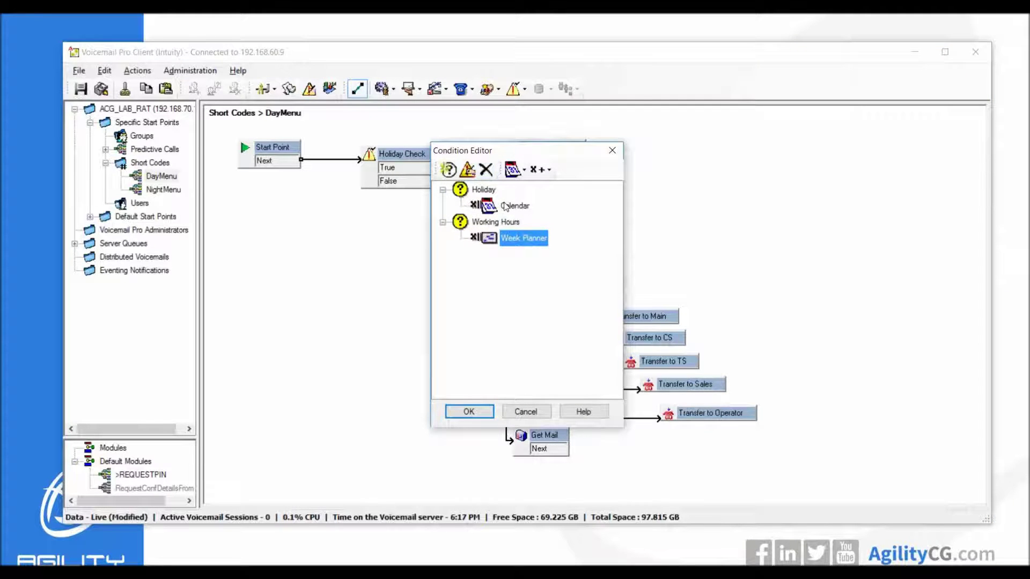
# Step: Open the Holiday condition's calendar, advance to June 2017 and mark 15 June as a holiday
pyautogui.click(503, 209)
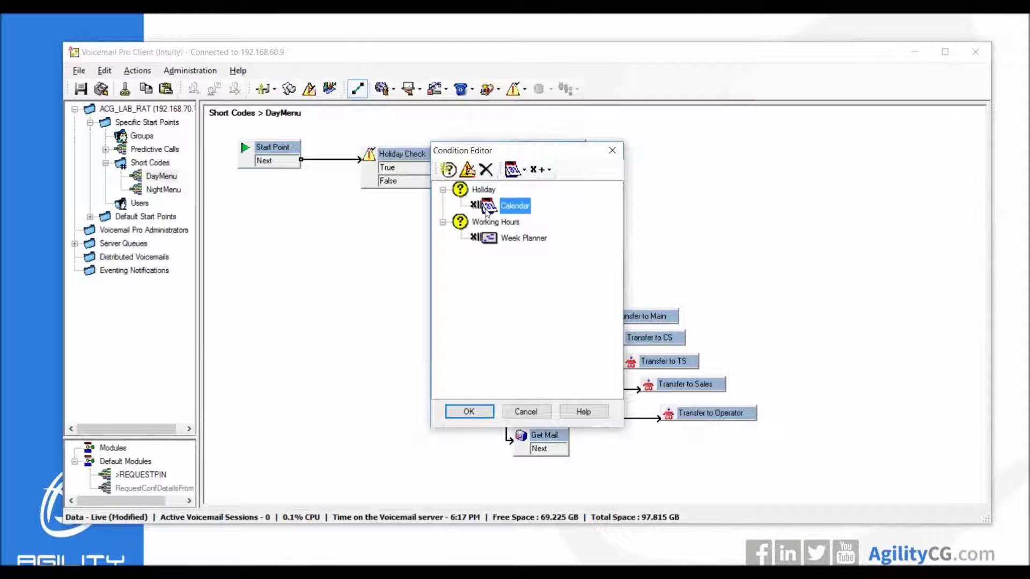
pyautogui.doubleClick(502, 208)
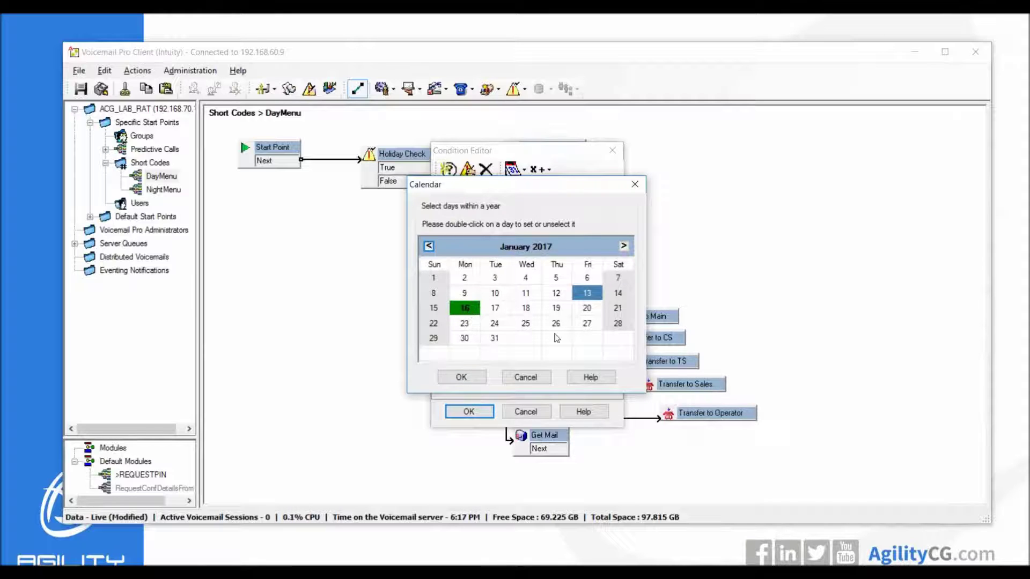
pyautogui.click(623, 246)
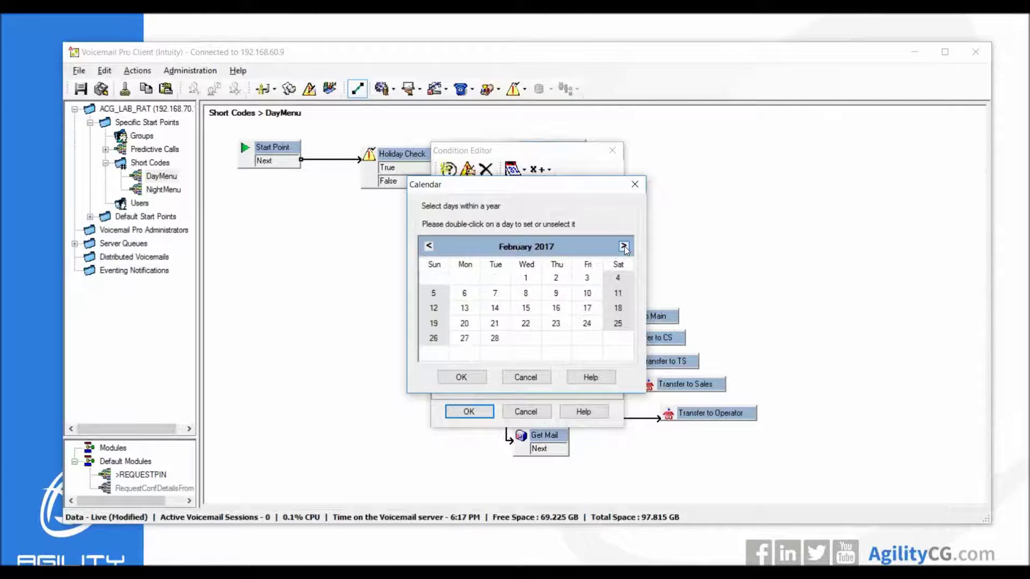
pyautogui.click(623, 246)
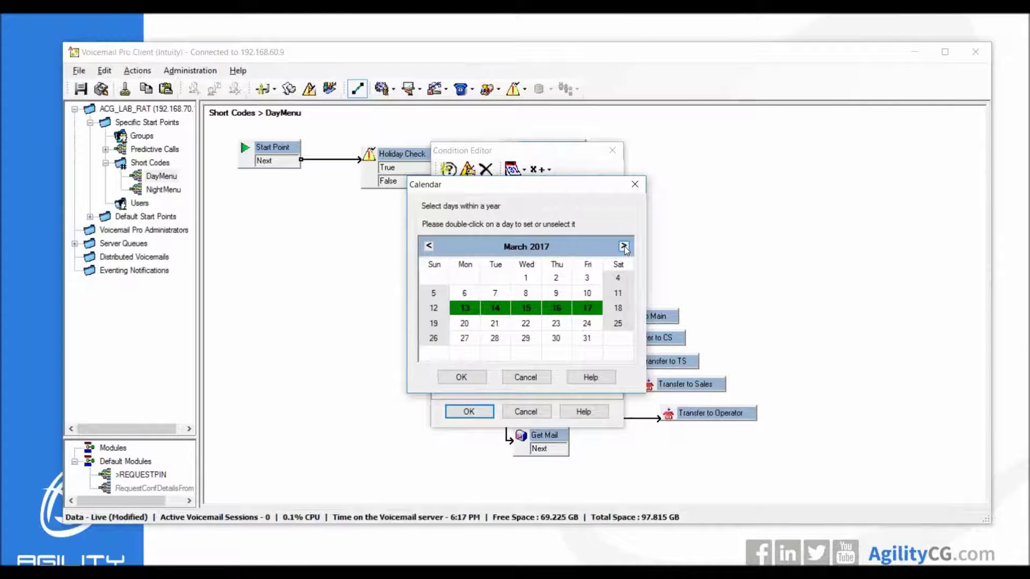
pyautogui.click(623, 246)
pyautogui.click(623, 246)
pyautogui.click(624, 246)
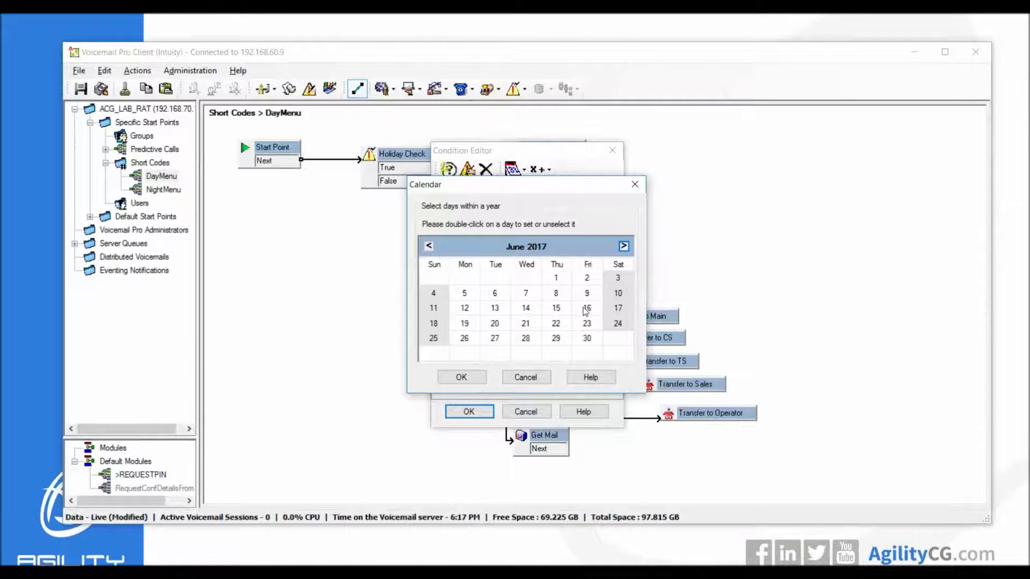
pyautogui.doubleClick(556, 310)
# Step: Mark 16 June 2017 as a holiday and advance the calendar to November 2017
pyautogui.click(594, 313)
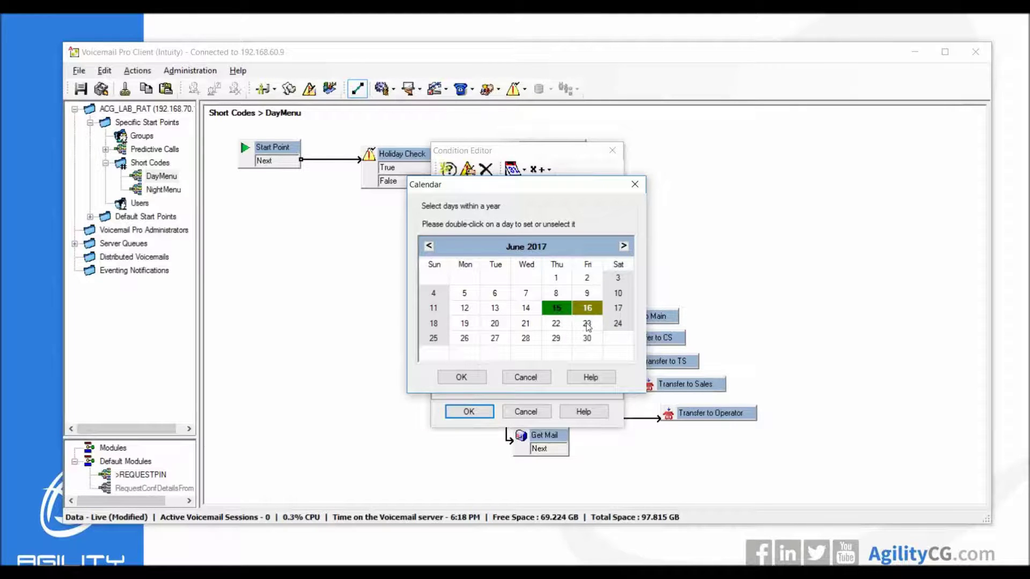
pyautogui.click(589, 324)
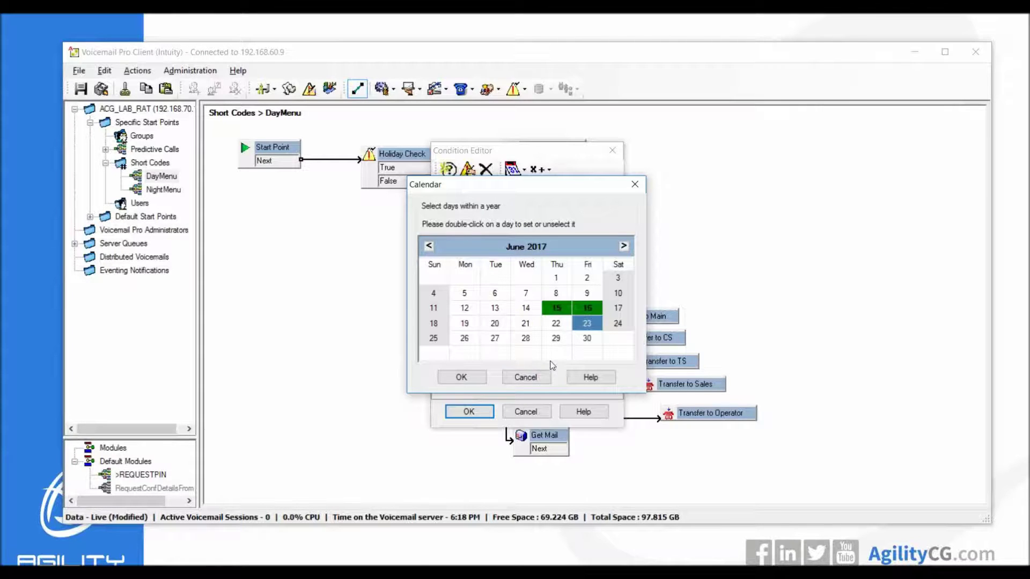
pyautogui.click(623, 247)
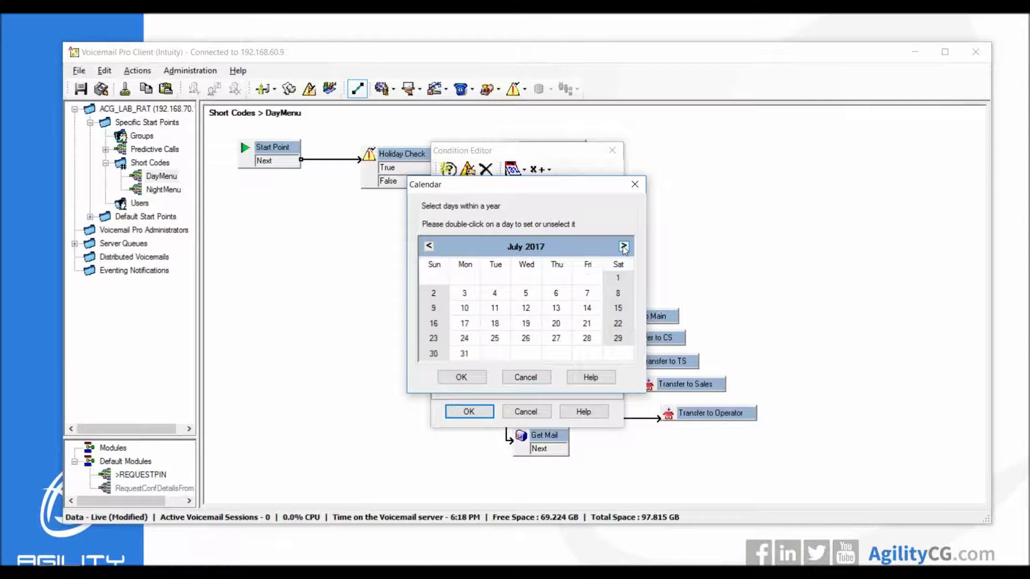
pyautogui.click(623, 246)
pyautogui.click(623, 247)
pyautogui.click(623, 247)
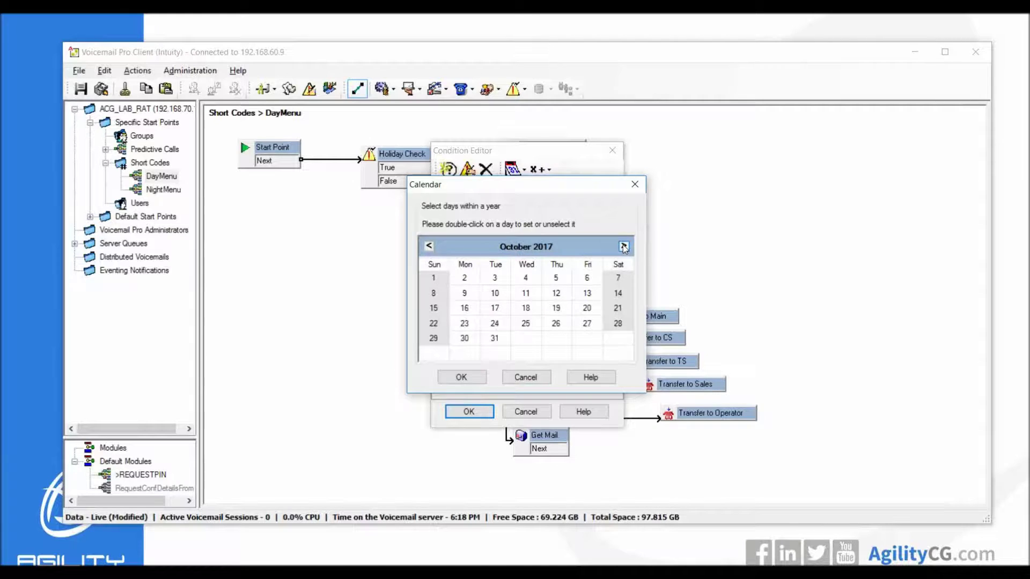
pyautogui.click(623, 247)
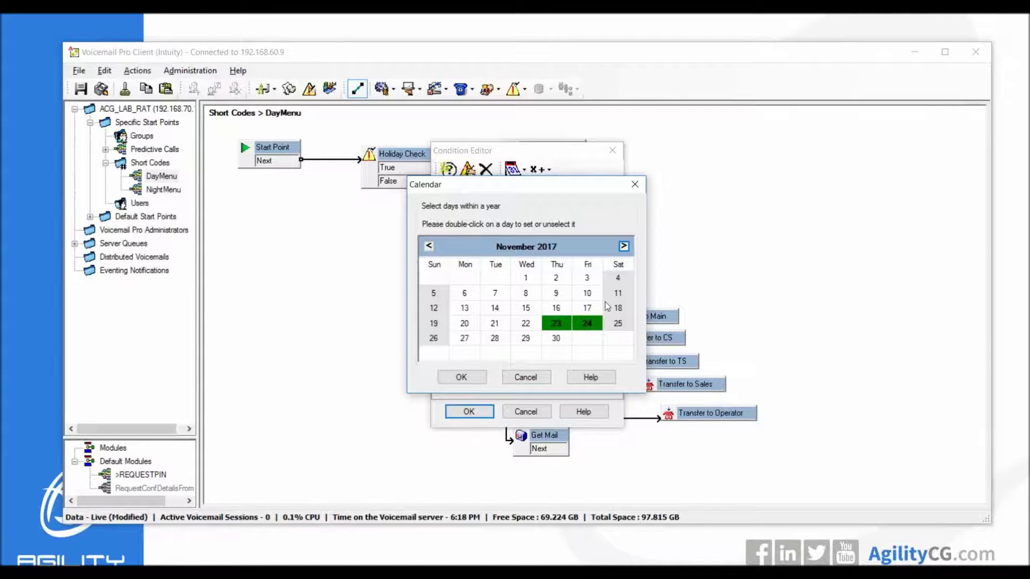
# Step: Mark 26 December 2017 as a holiday and save the calendar
pyautogui.click(623, 245)
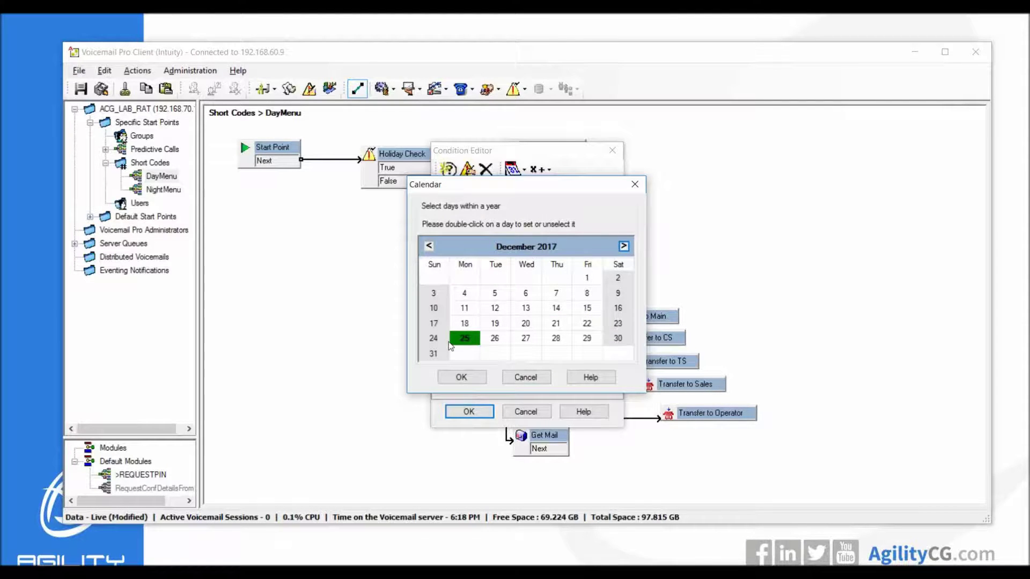
pyautogui.doubleClick(495, 339)
pyautogui.click(527, 338)
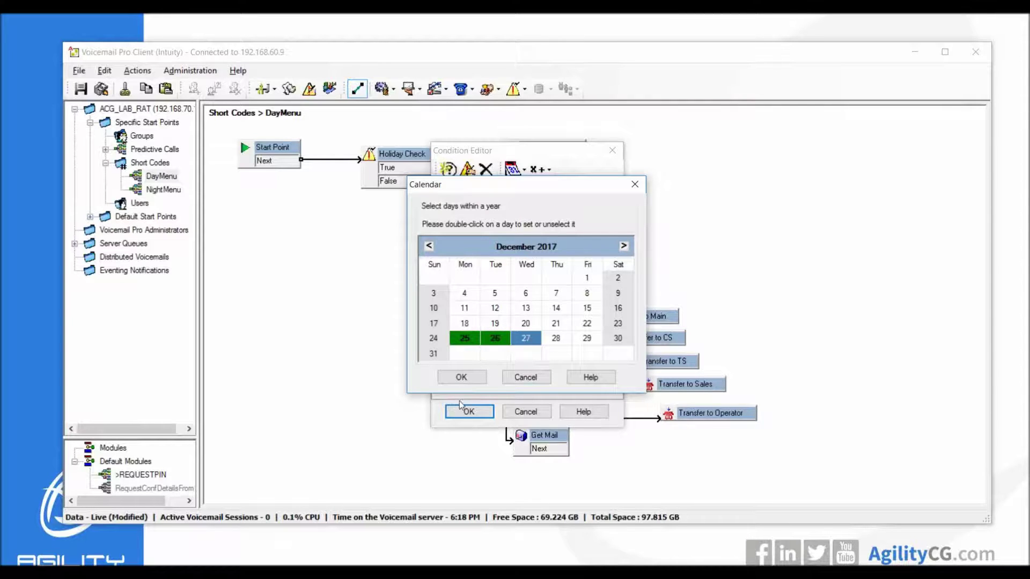
pyautogui.click(468, 378)
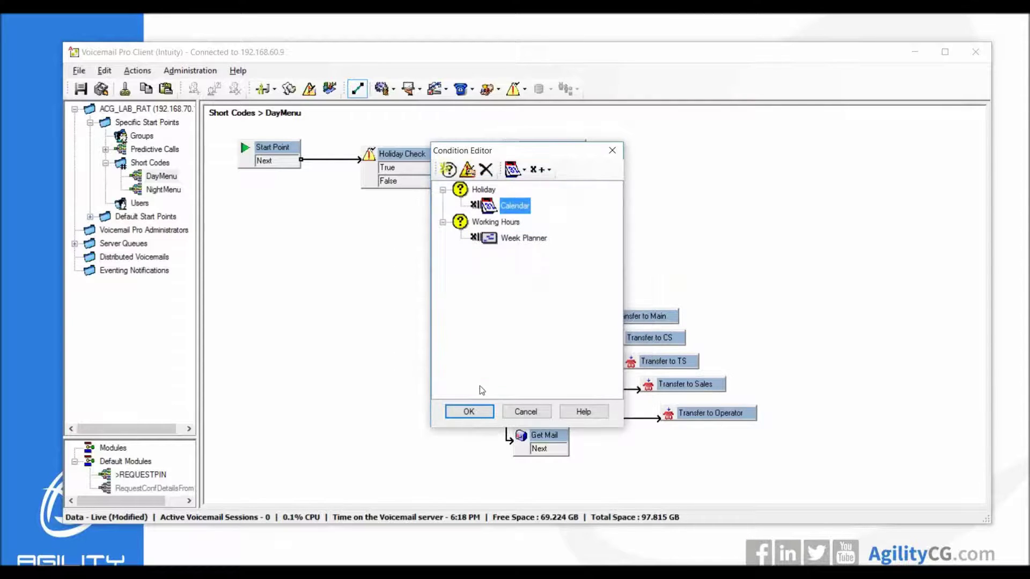
# Step: Close the Condition Editor keeping the new holidays, then open the Work Hours properties
pyautogui.click(469, 412)
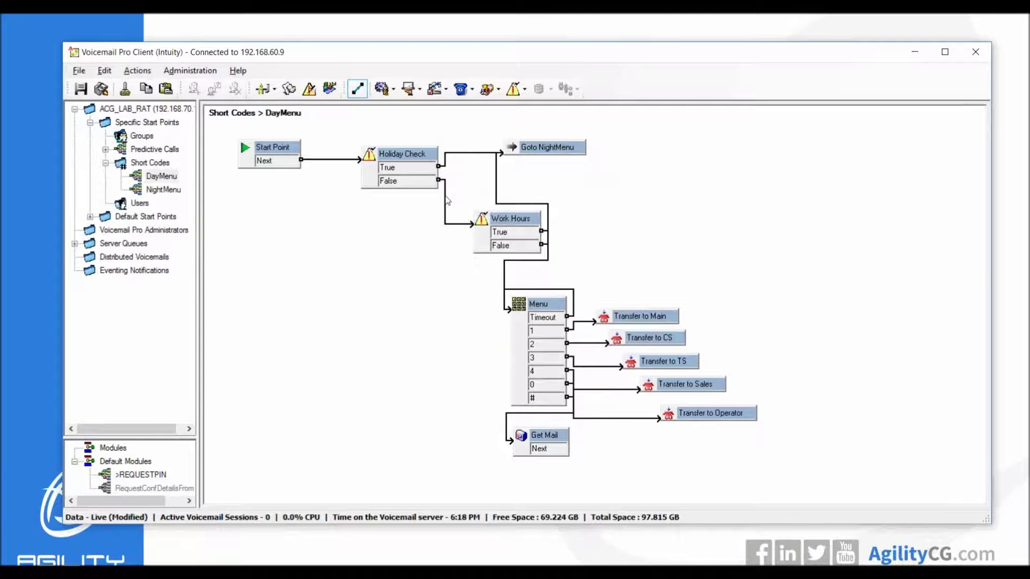
pyautogui.doubleClick(486, 217)
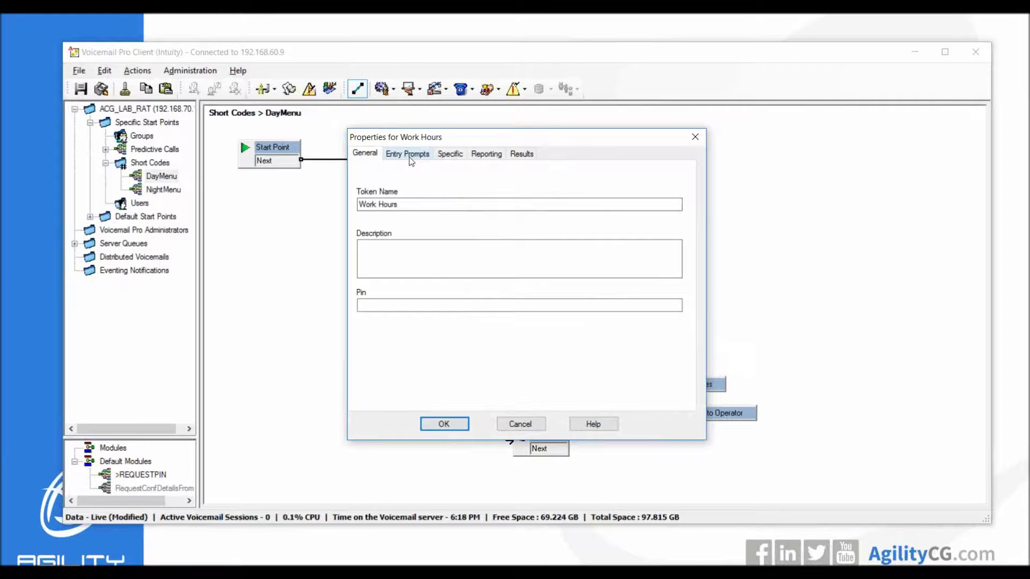
pyautogui.click(450, 156)
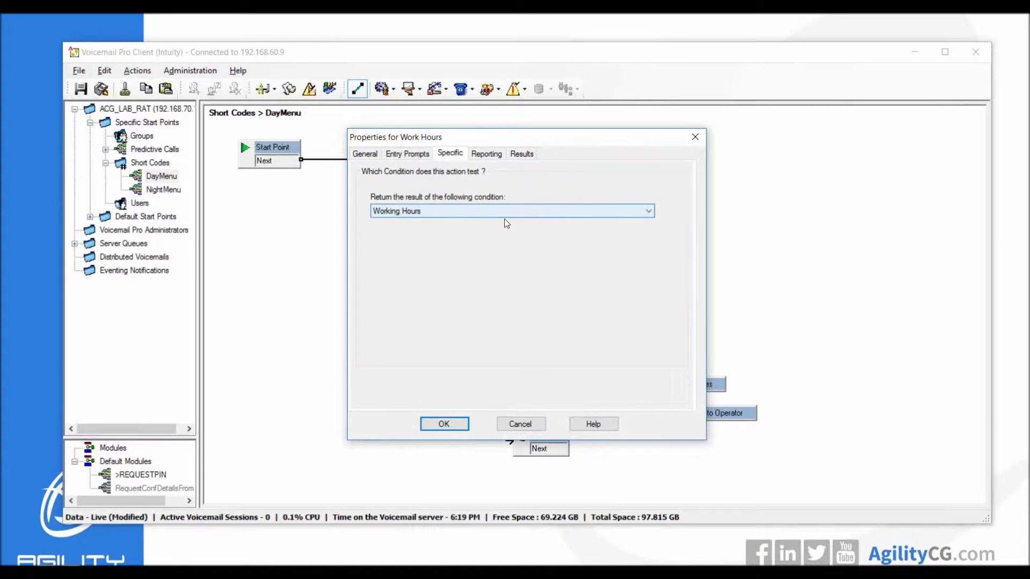
pyautogui.click(436, 423)
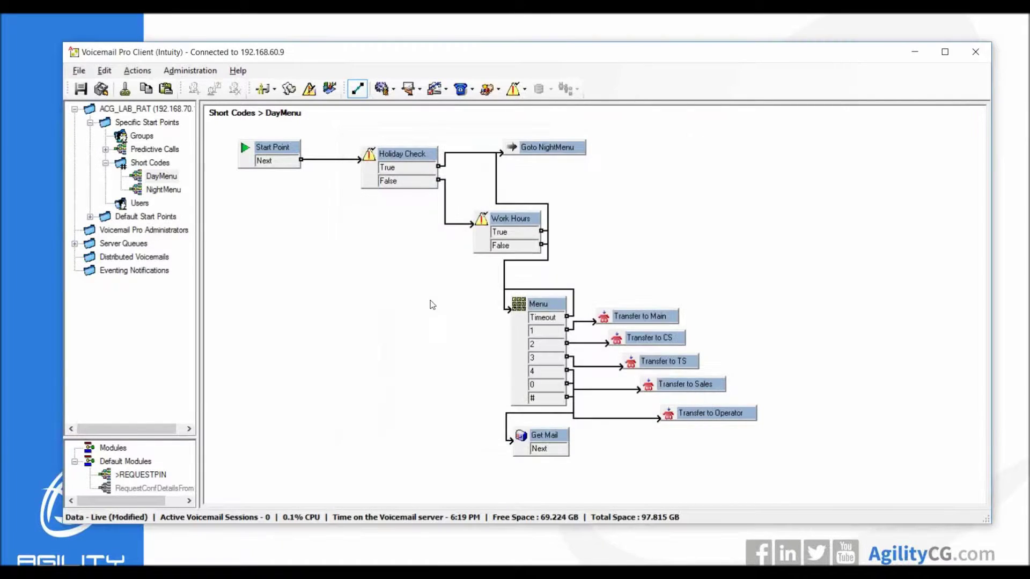
pyautogui.click(308, 89)
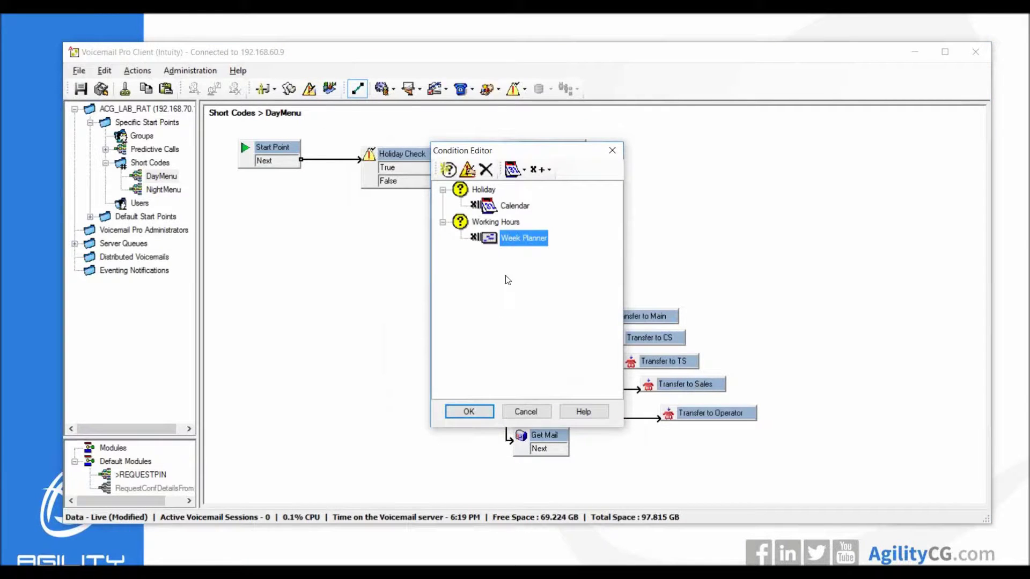
pyautogui.doubleClick(515, 237)
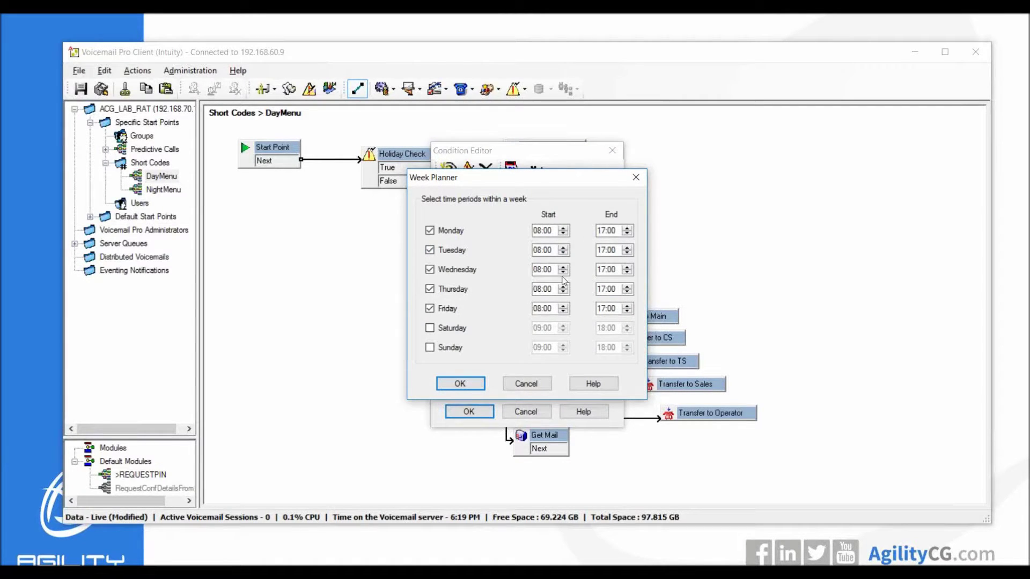
pyautogui.click(465, 384)
pyautogui.click(469, 412)
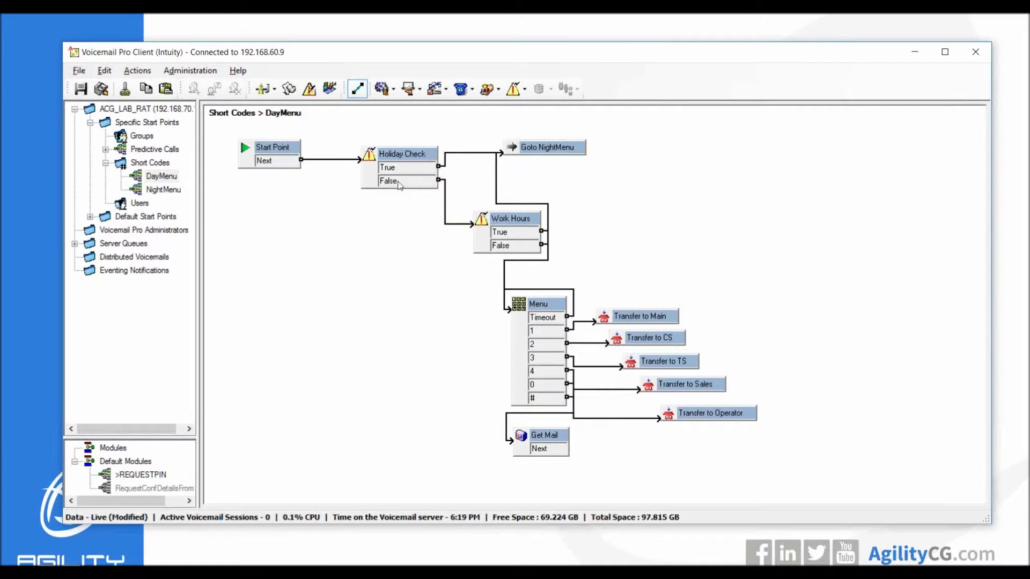